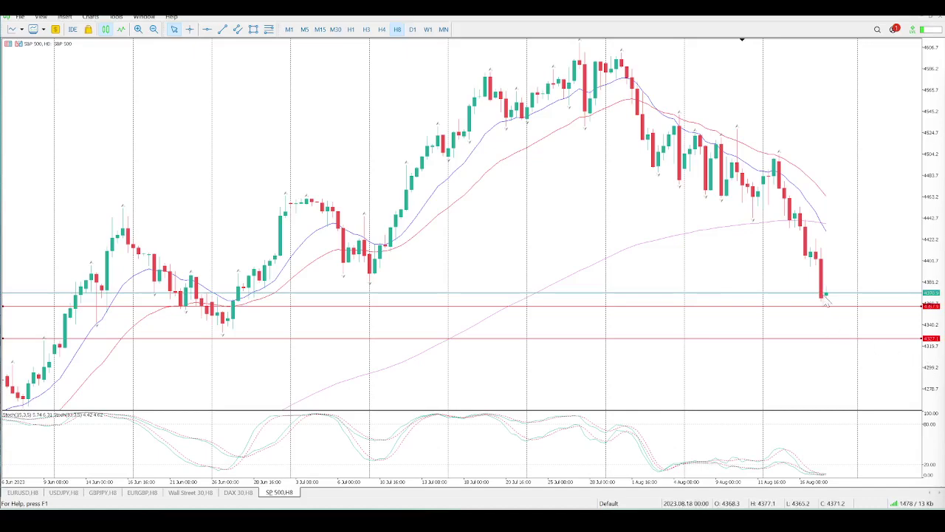
# Step: Check the weekly chart, return to eight-hour bars, and place a resistance line at the late-July highs
pyautogui.click(428, 30)
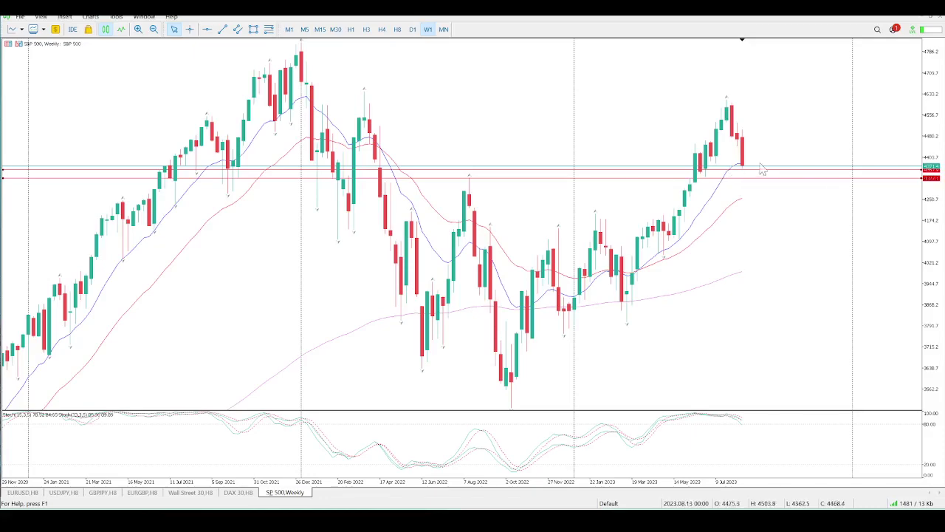
pyautogui.click(397, 29)
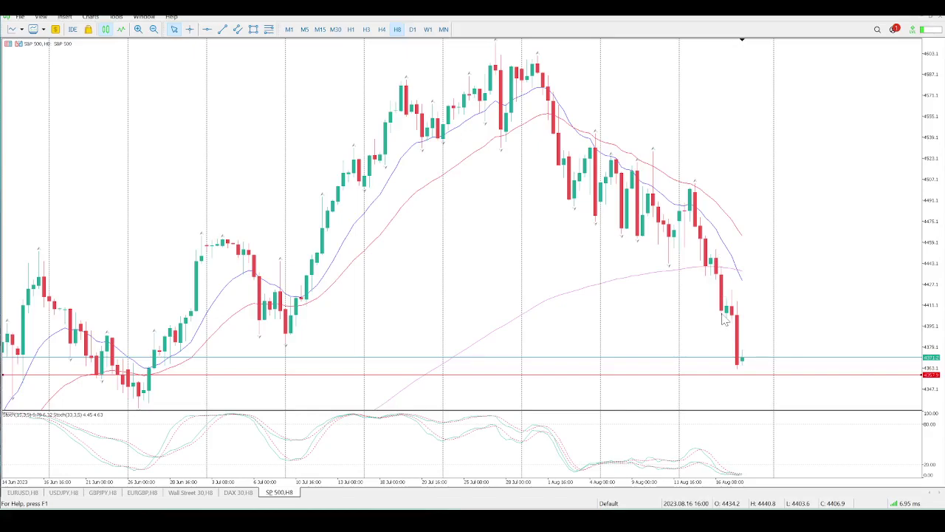
pyautogui.click(209, 30)
pyautogui.click(677, 246)
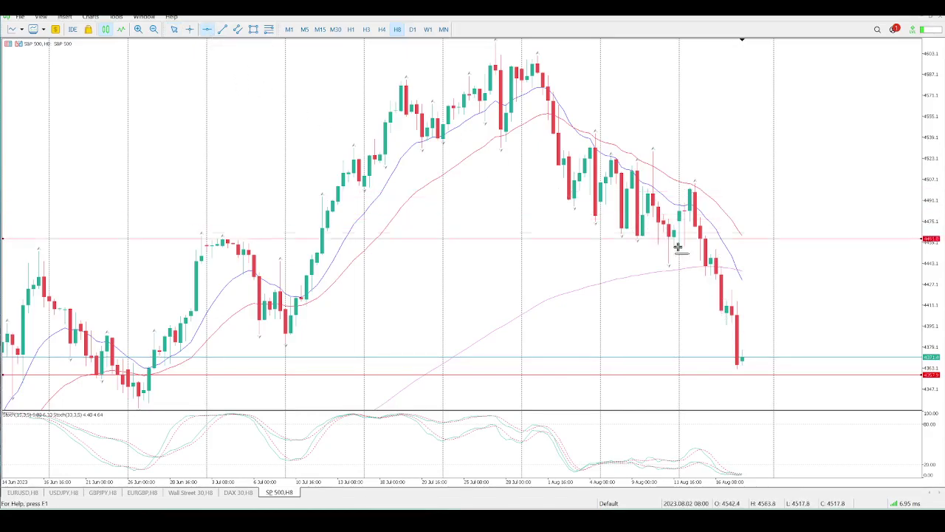
pyautogui.moveTo(678, 246); pyautogui.dragTo(320, 74)
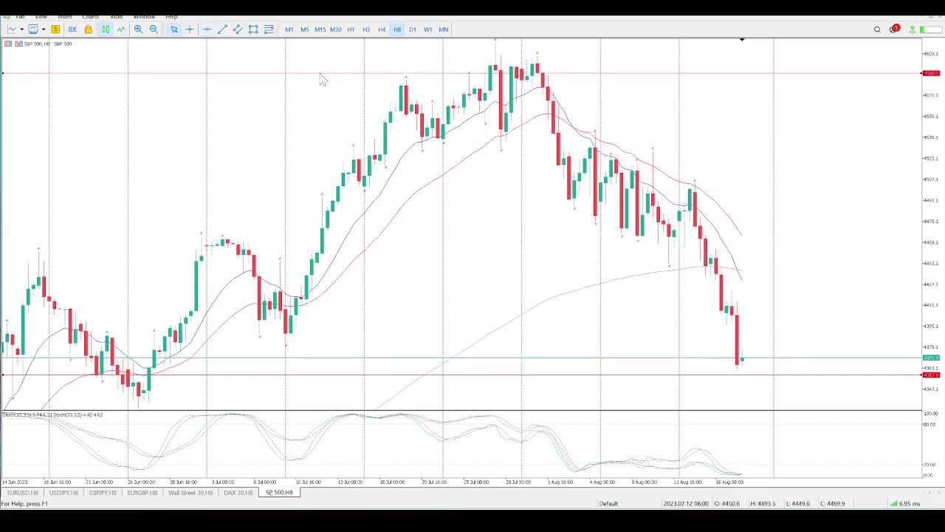
# Step: Draw a descending trendline along the August lows and view the three-hour chart
pyautogui.click(222, 29)
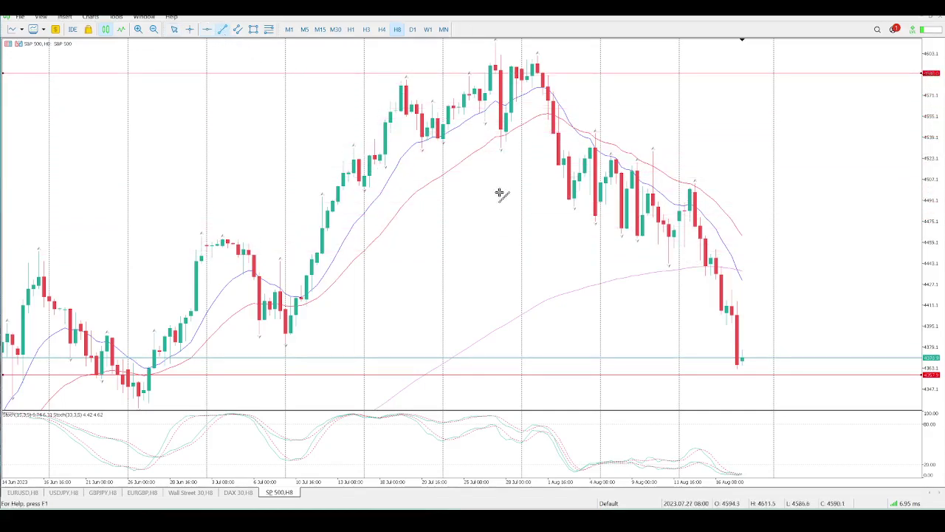
pyautogui.moveTo(556, 194)
pyautogui.mouseDown()
pyautogui.moveTo(734, 270)
pyautogui.moveTo(735, 299)
pyautogui.moveTo(747, 301)
pyautogui.mouseUp()
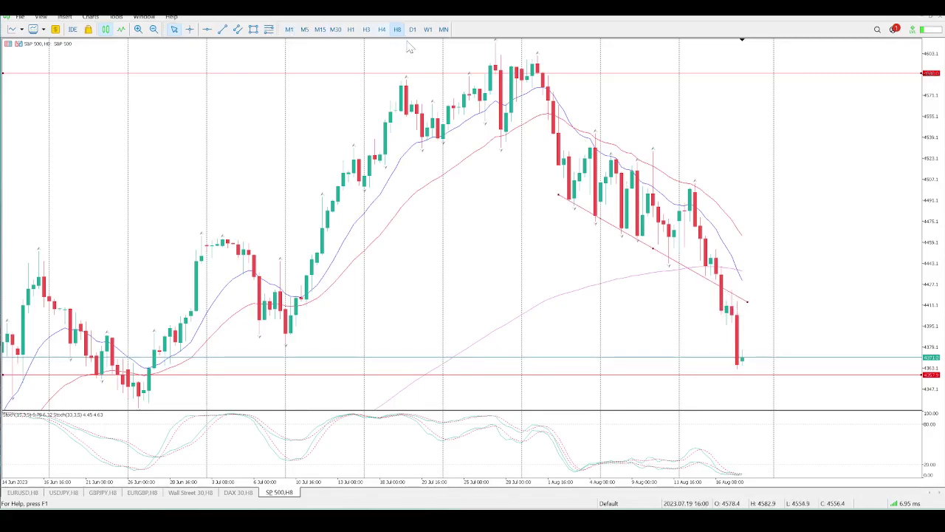
pyautogui.click(366, 29)
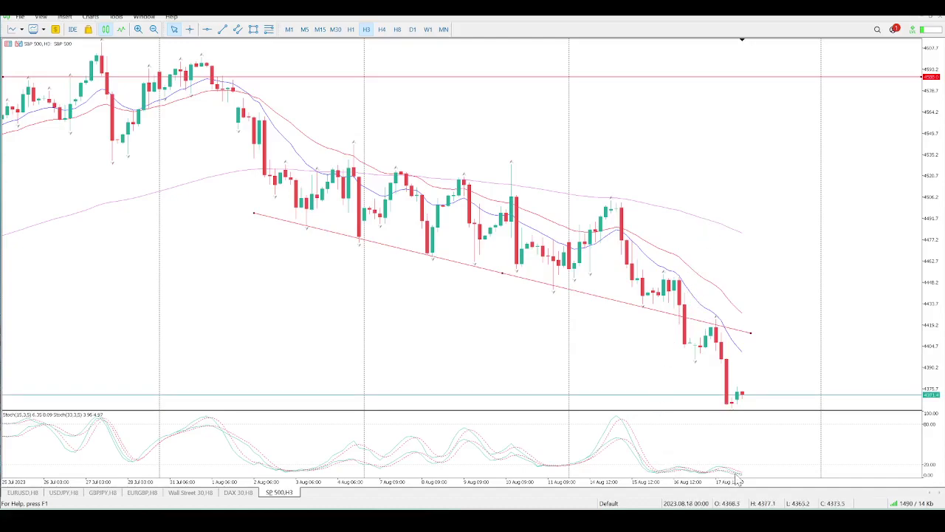
# Step: On the hourly chart at the latest bars, place a horizontal line at the 16 Aug low
pyautogui.click(350, 30)
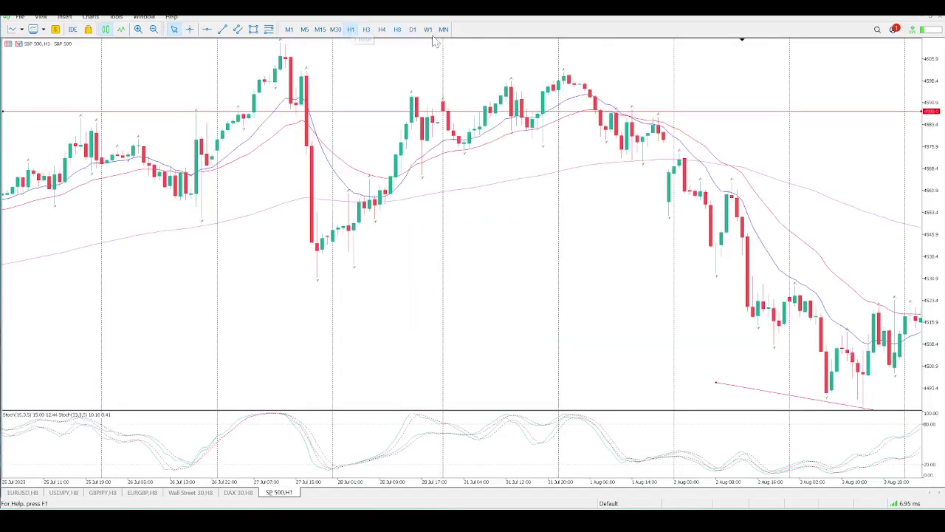
pyautogui.click(742, 41)
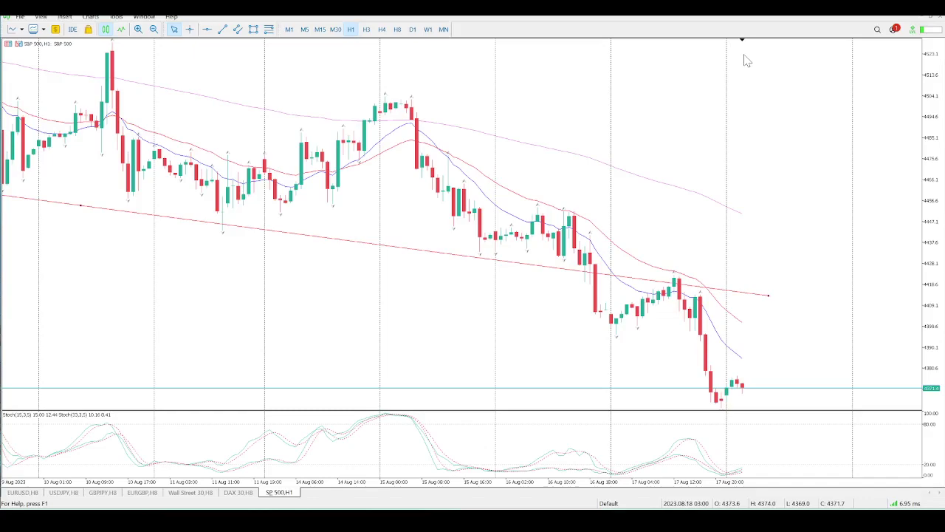
pyautogui.click(207, 29)
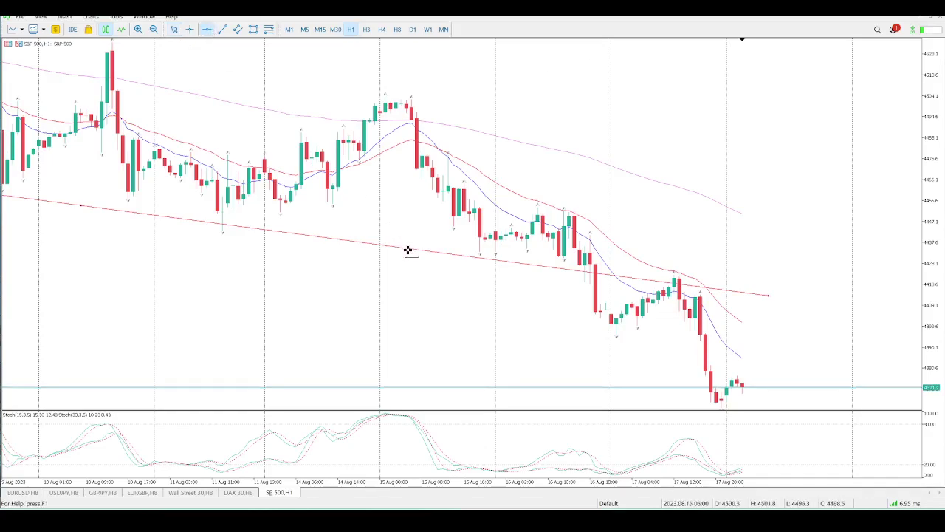
pyautogui.moveTo(476, 325); pyautogui.dragTo(493, 334)
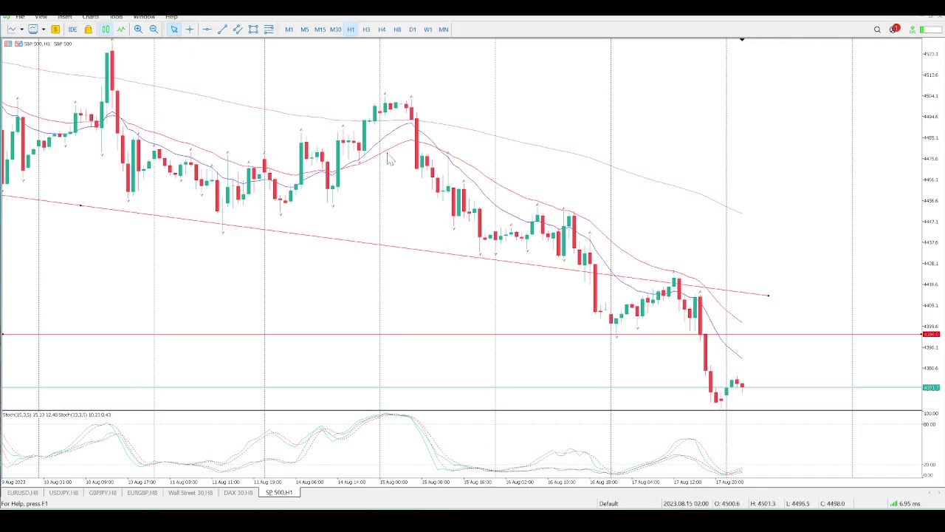
# Step: Add a horizontal line at the 17 Aug swing high and switch to 15-minute bars
pyautogui.click(206, 29)
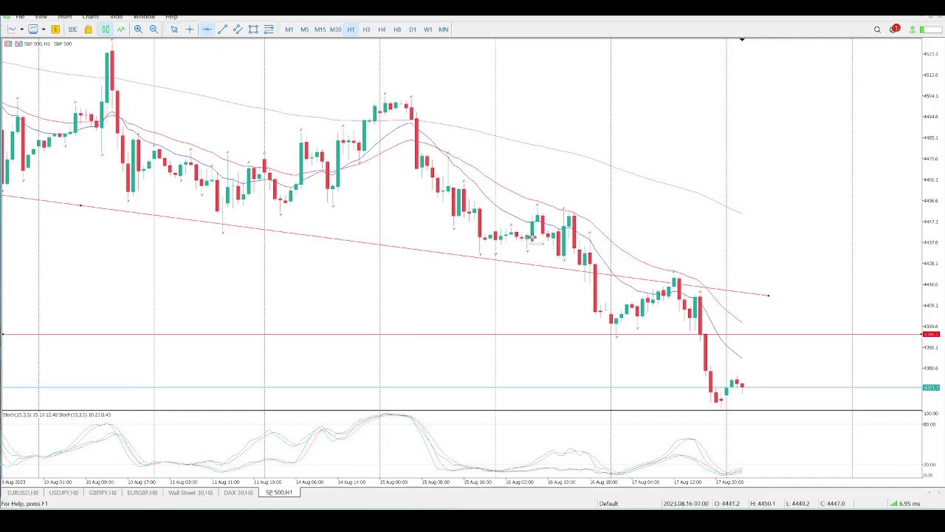
pyautogui.moveTo(528, 250); pyautogui.dragTo(522, 280)
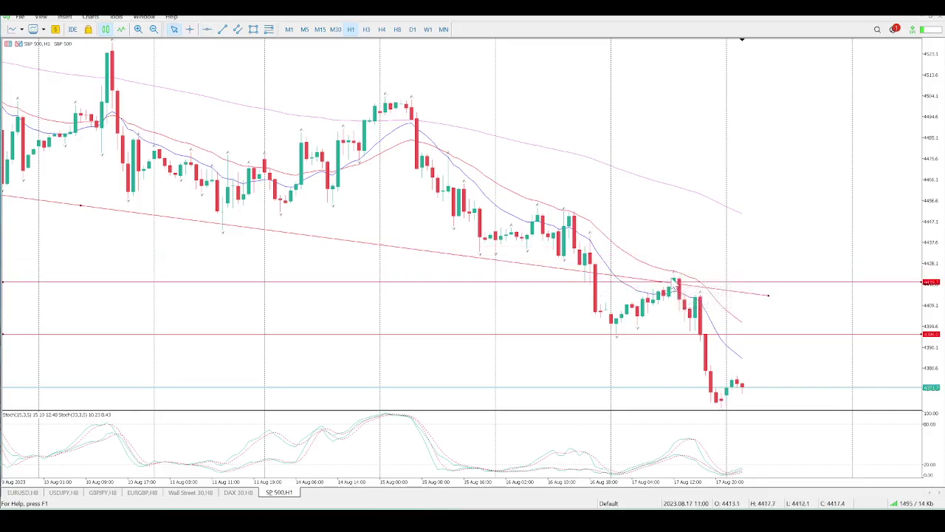
pyautogui.click(319, 30)
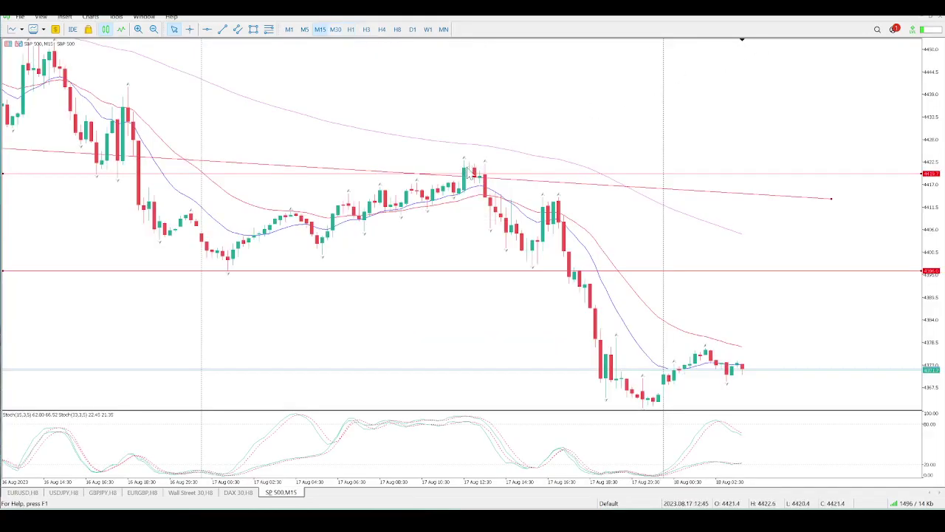
# Step: Scroll through recent bars and measure the price distance between two points with the crosshair
pyautogui.hscroll(-2, 406, 177)
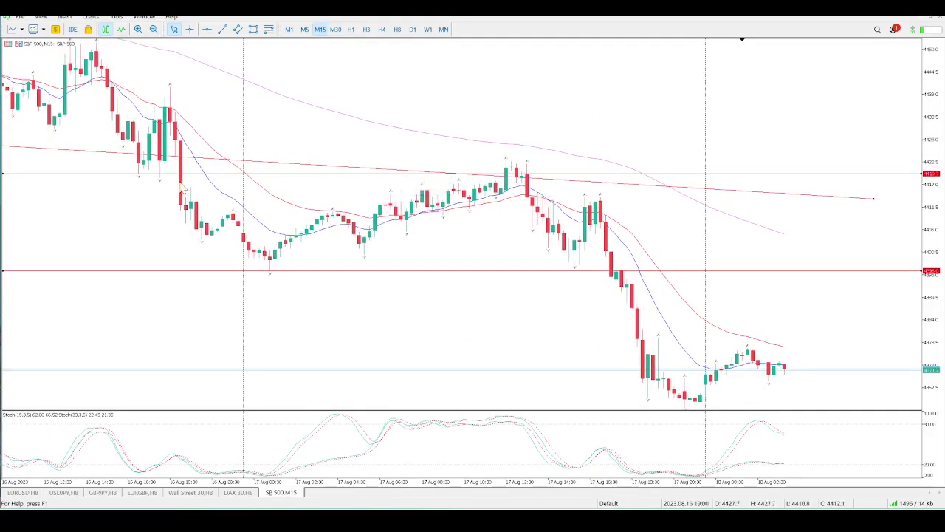
pyautogui.hscroll(-10, 362, 164)
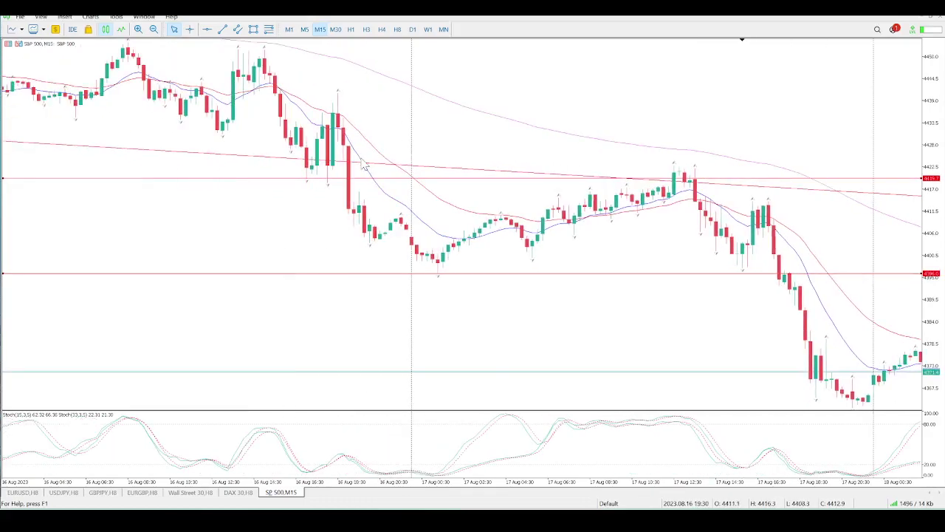
pyautogui.hscroll(-8, 362, 163)
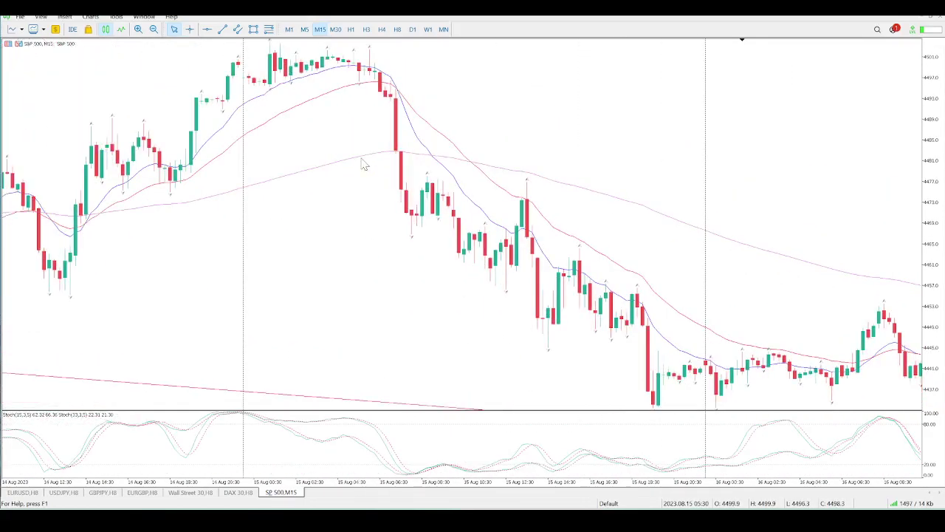
pyautogui.hscroll(15, 362, 164)
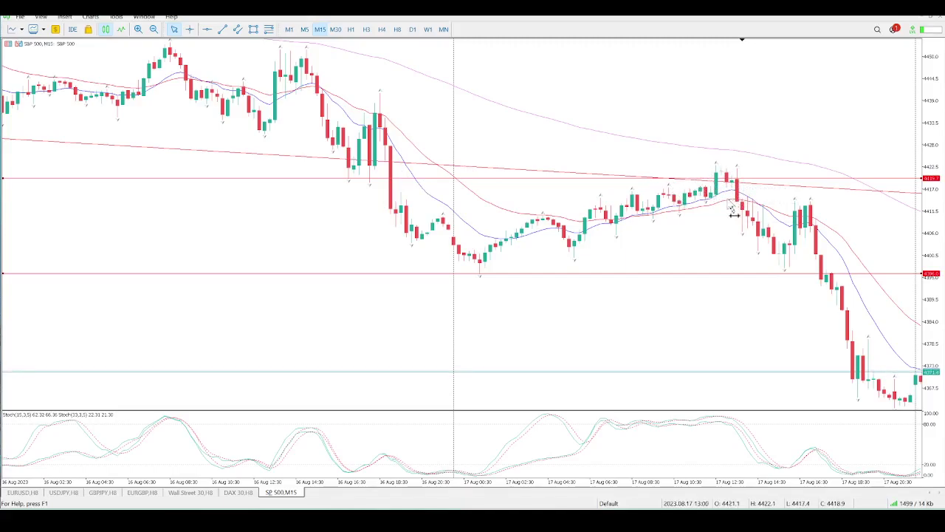
pyautogui.middleClick(762, 200)
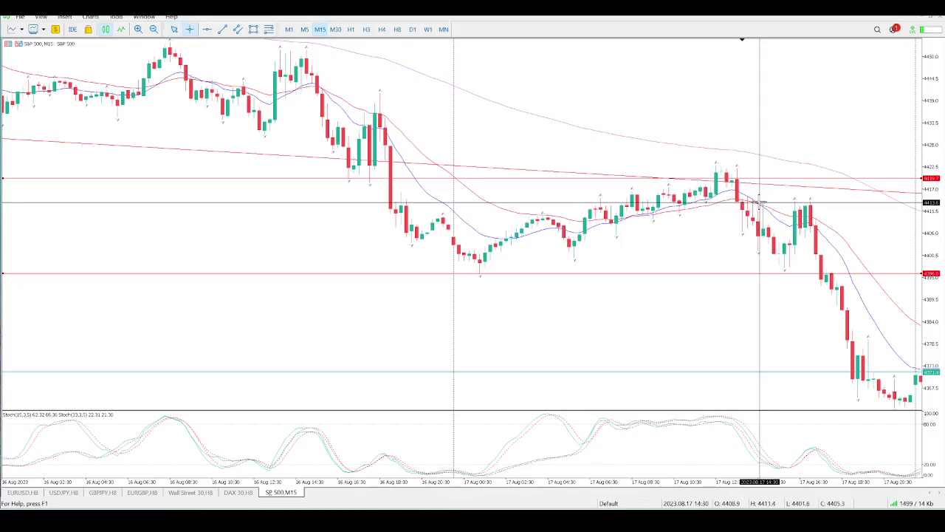
pyautogui.moveTo(761, 201); pyautogui.dragTo(744, 155)
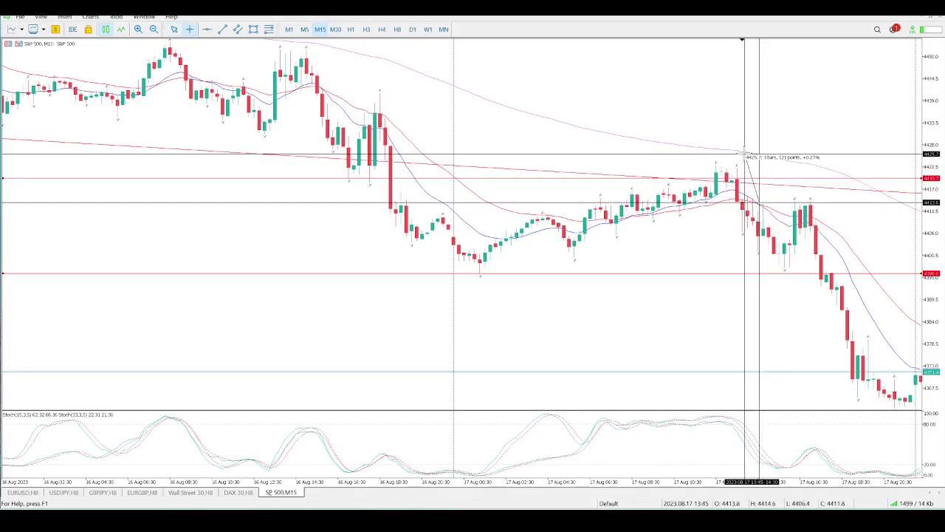
pyautogui.moveTo(744, 155); pyautogui.dragTo(747, 161)
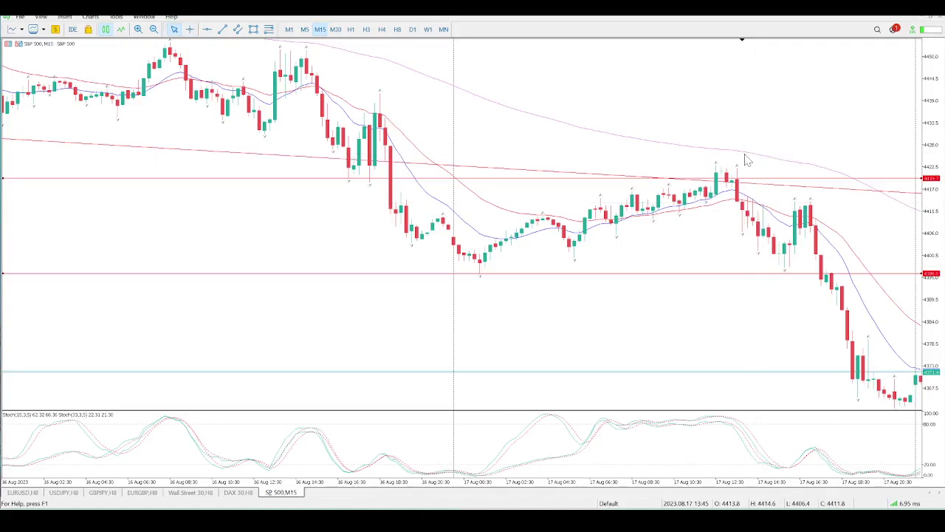
pyautogui.scroll(-3, 722, 276)
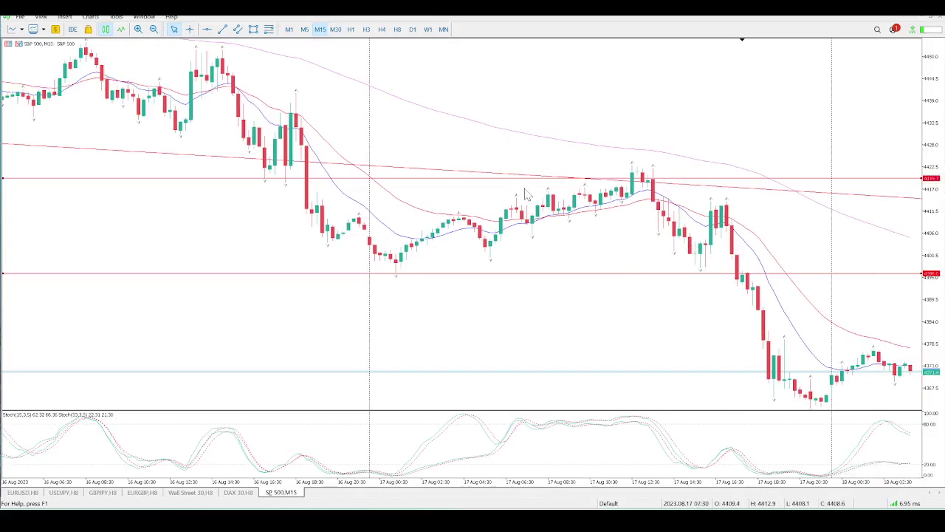
# Step: Draw a descending trendline from a candle high and move it onto the later swing high
pyautogui.click(222, 29)
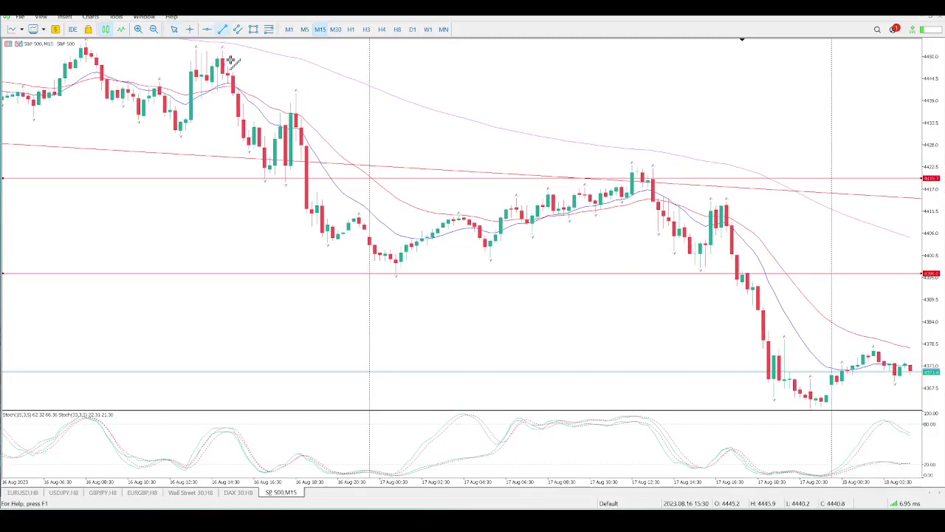
pyautogui.scroll(2, 233, 56)
pyautogui.moveTo(264, 47); pyautogui.dragTo(454, 264)
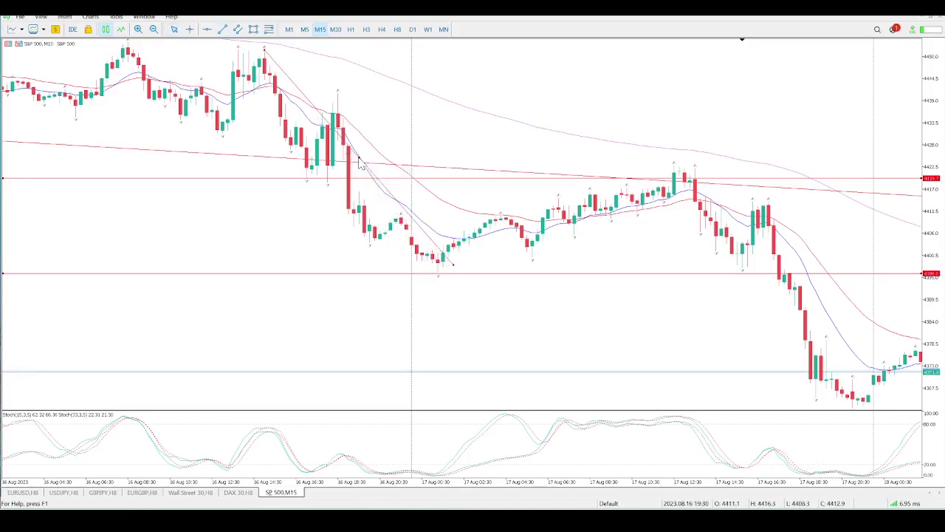
pyautogui.moveTo(376, 176); pyautogui.dragTo(767, 281)
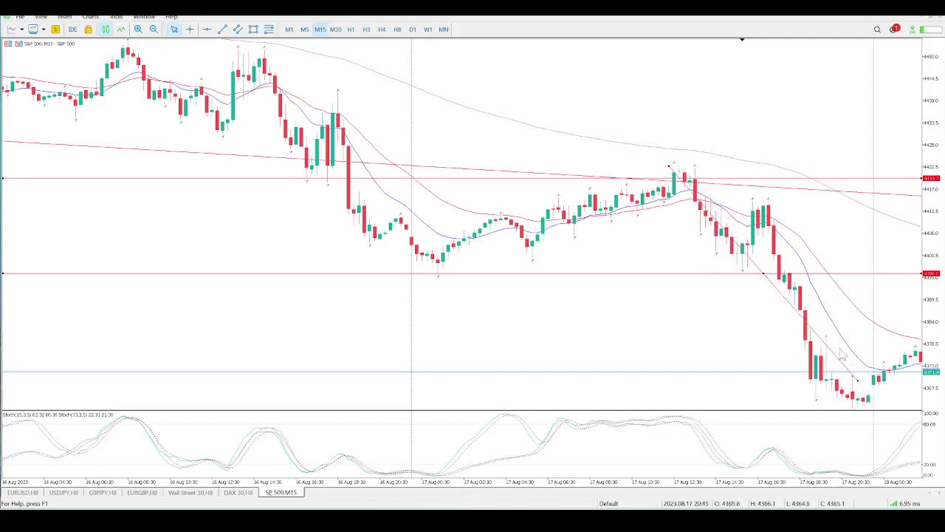
# Step: Delete the descending trendline from the chart
pyautogui.rightClick(857, 384)
pyautogui.click(849, 414)
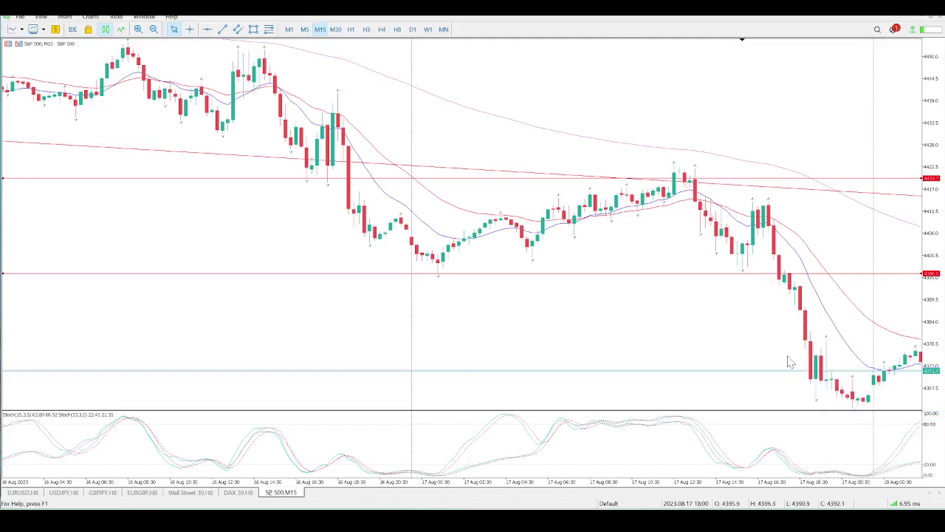
pyautogui.scroll(-5, 788, 362)
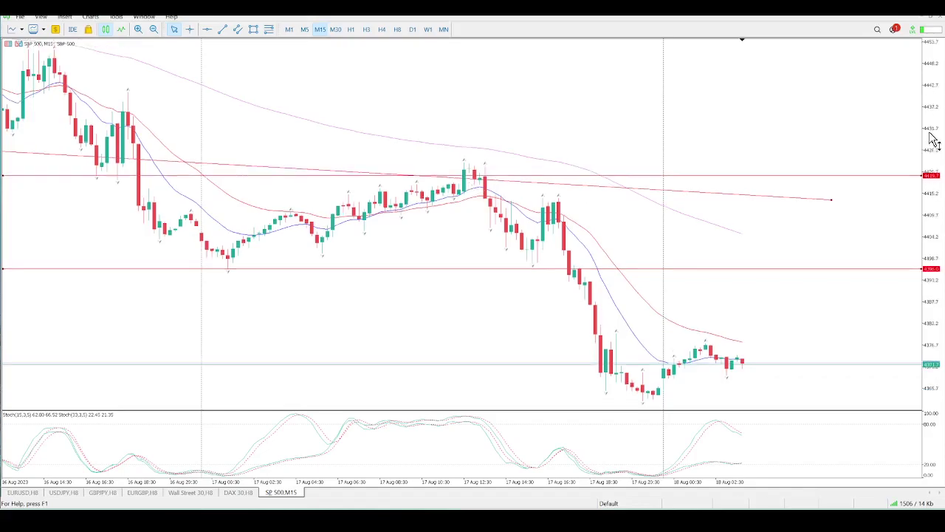
# Step: Compress the price scale vertically to reveal the lower support lines
pyautogui.moveTo(932, 90); pyautogui.dragTo(923, 452)
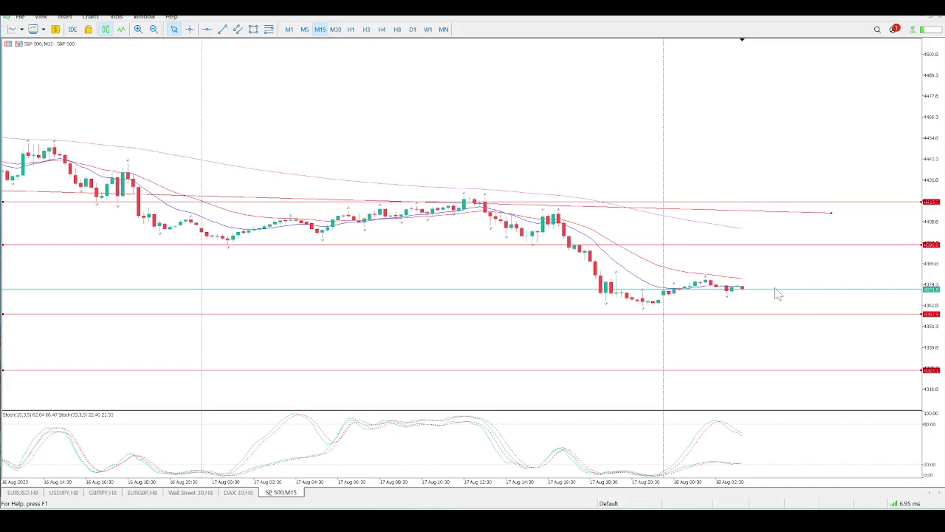
pyautogui.scroll(4, 694, 294)
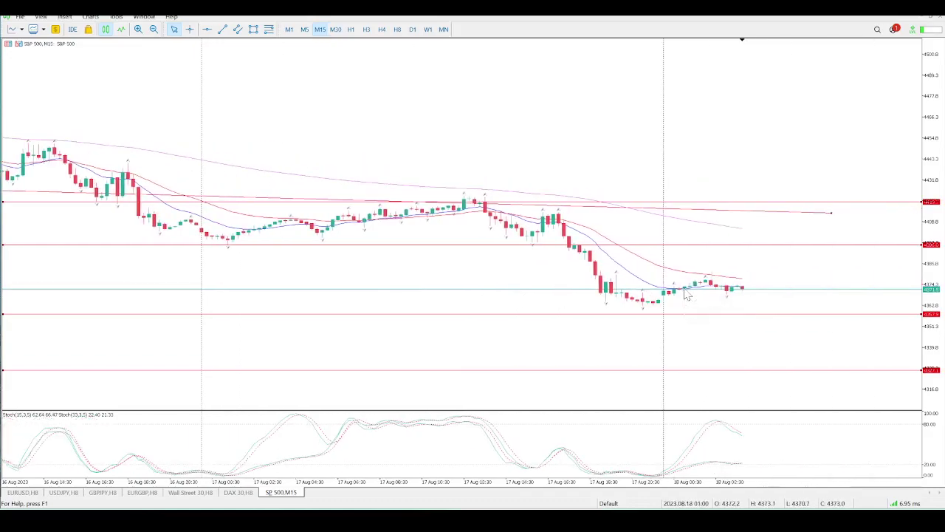
pyautogui.moveTo(582, 244)
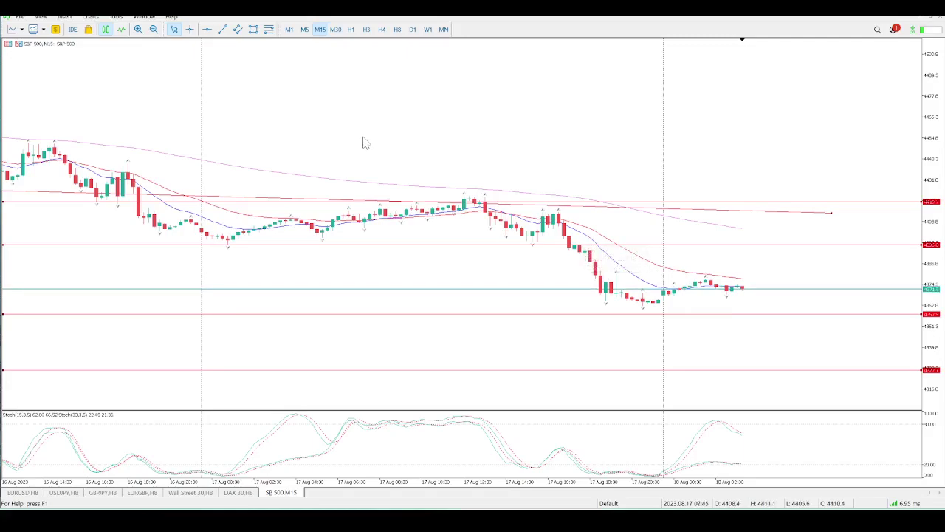
# Step: Scroll back through the 5-minute bars, then return the chart to the 15-minute timeframe
pyautogui.click(304, 30)
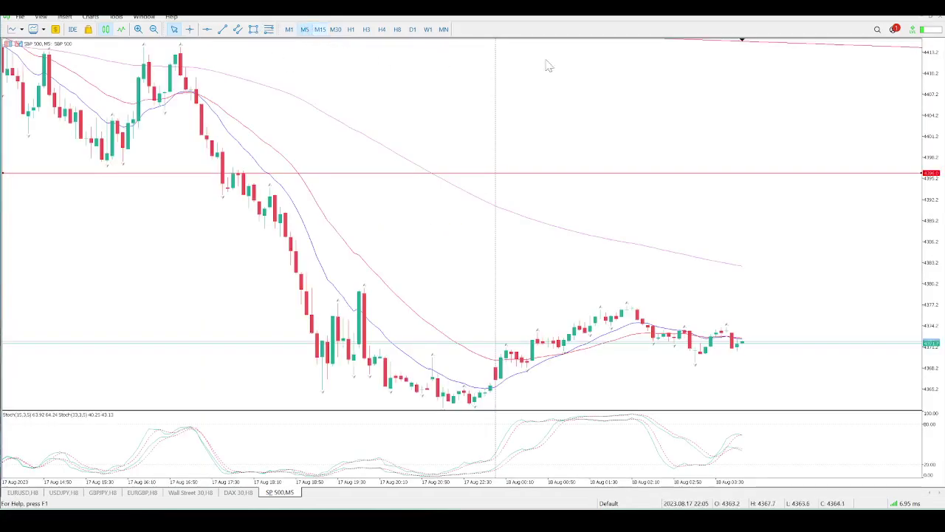
pyautogui.hscroll(-5, 687, 54)
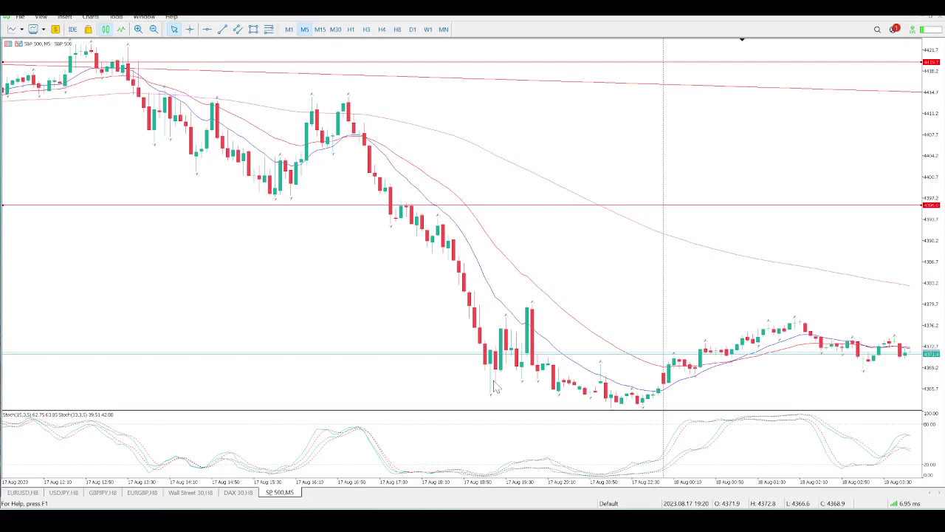
pyautogui.scroll(-3, 495, 388)
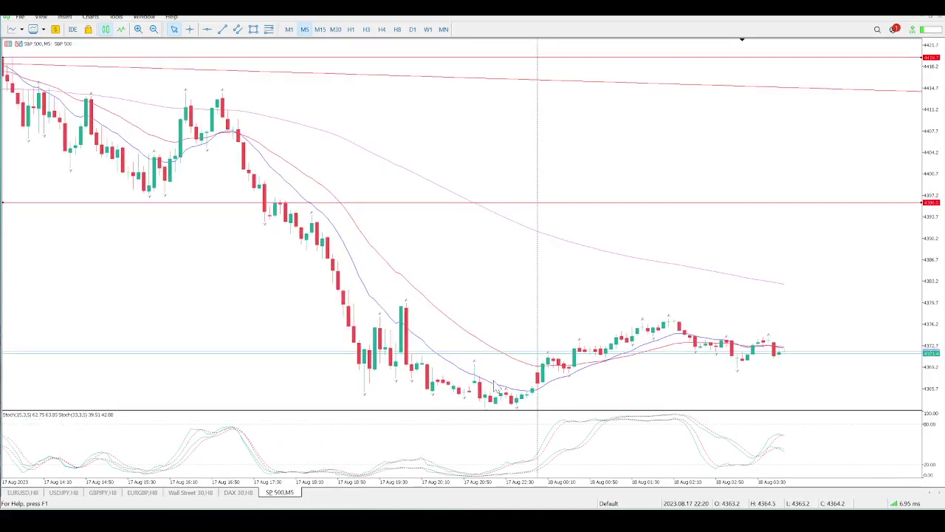
pyautogui.click(321, 30)
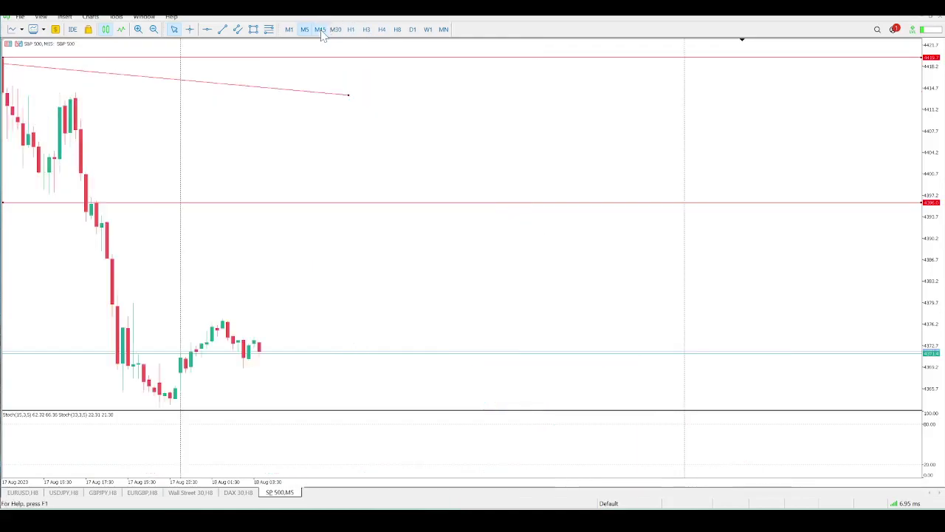
pyautogui.click(429, 30)
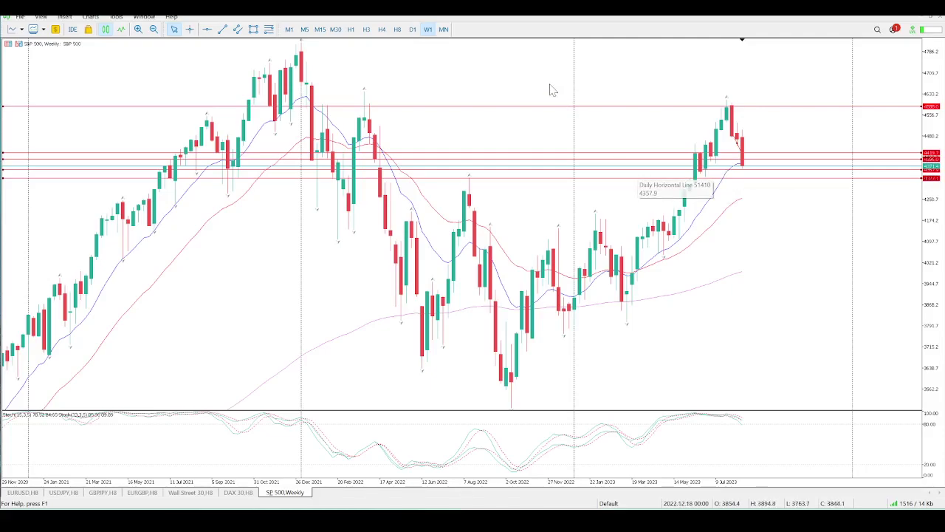
pyautogui.click(321, 31)
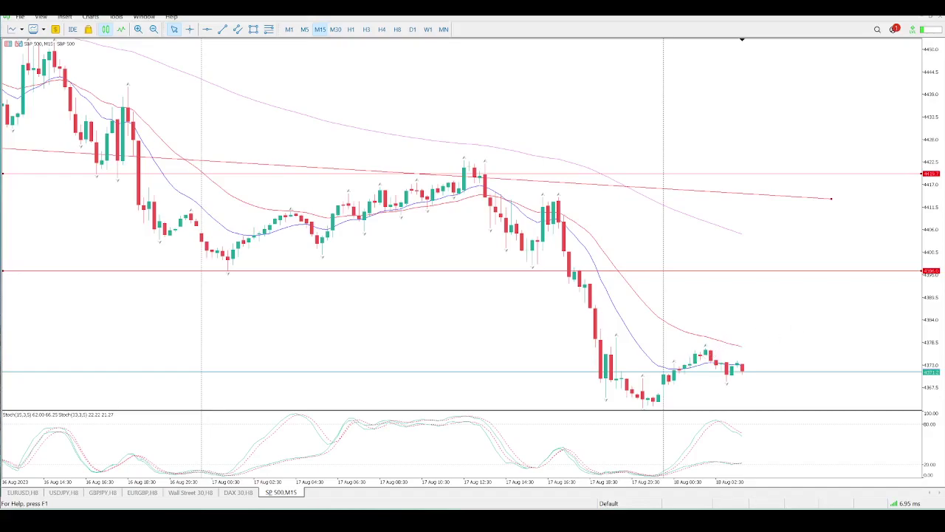
# Step: Squeeze the price scale twice until the support line beneath the 18 August lows shows
pyautogui.moveTo(929, 143); pyautogui.dragTo(926, 236)
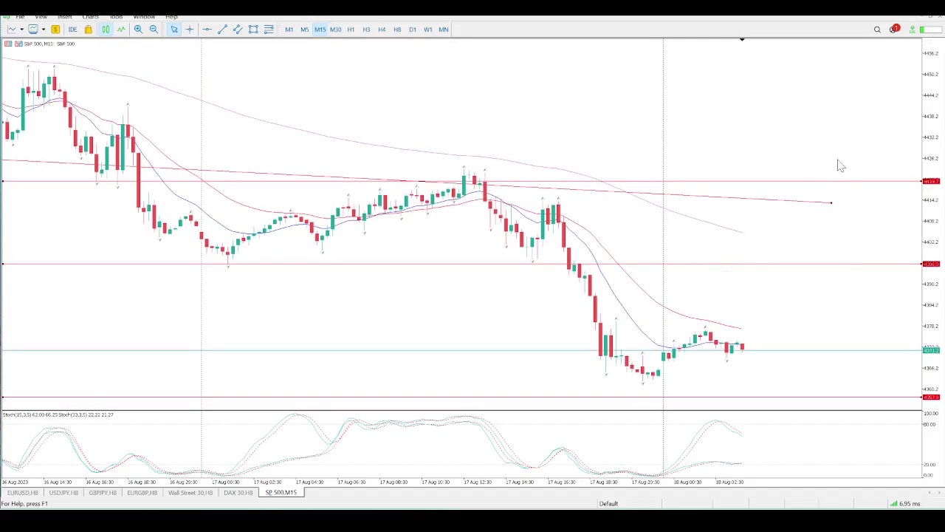
pyautogui.moveTo(935, 111); pyautogui.dragTo(874, 231)
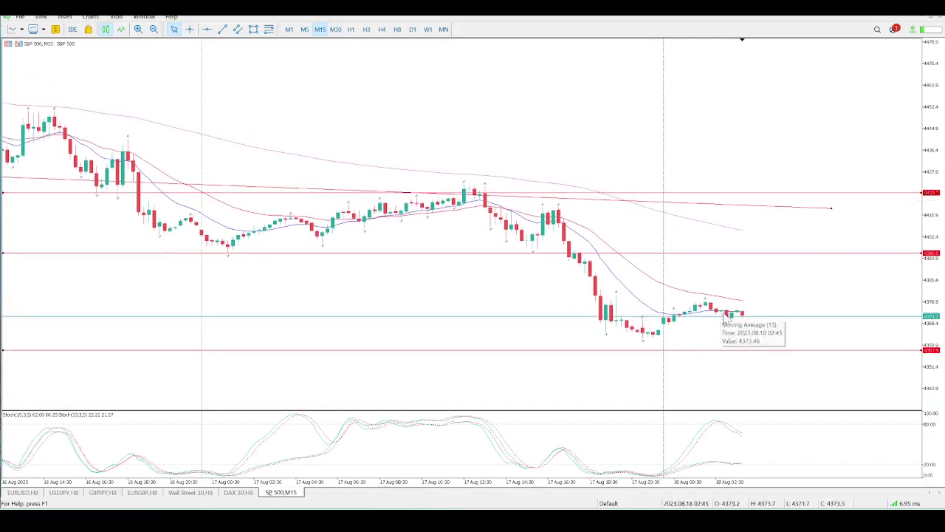